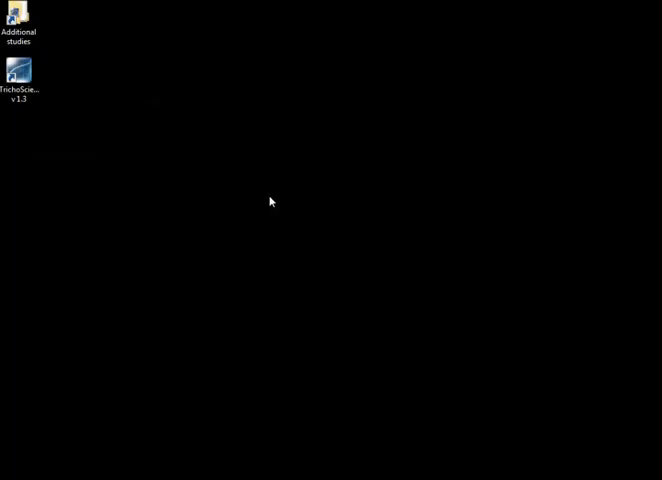
- Start TrichoScience v1.3 from the desktop and bring its main window fully on screen
{"action": "left_click", "coordinate": [26, 82]}
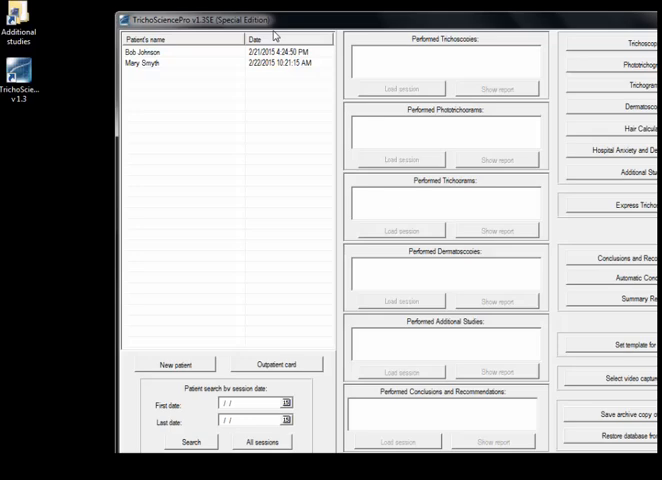
{"action": "left_click_drag", "start_coordinate": [280, 20], "coordinate": [170, 9]}
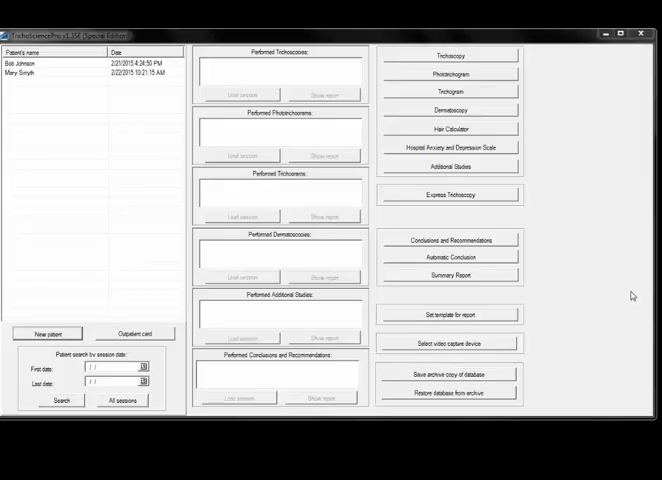
- Add new patient Cait Roberts as female with Latin/Mediterranean hair variation
{"action": "left_click", "coordinate": [73, 336]}
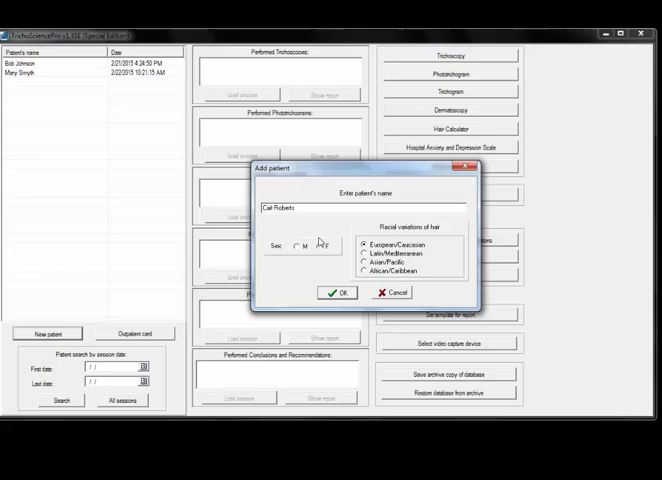
{"action": "left_click", "coordinate": [324, 246]}
{"action": "left_click", "coordinate": [364, 254]}
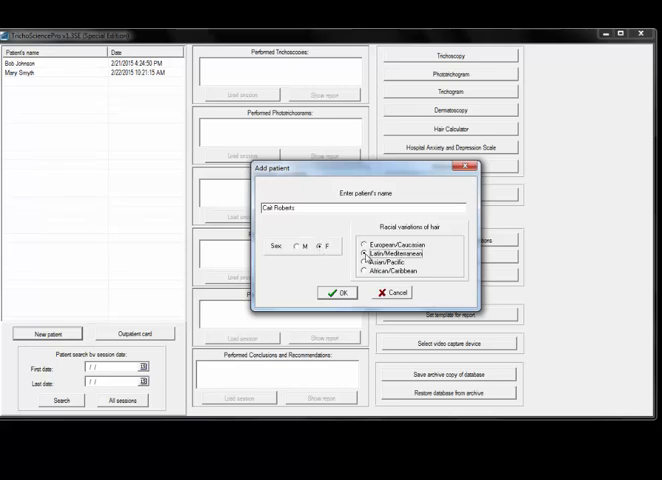
{"action": "left_click", "coordinate": [337, 293]}
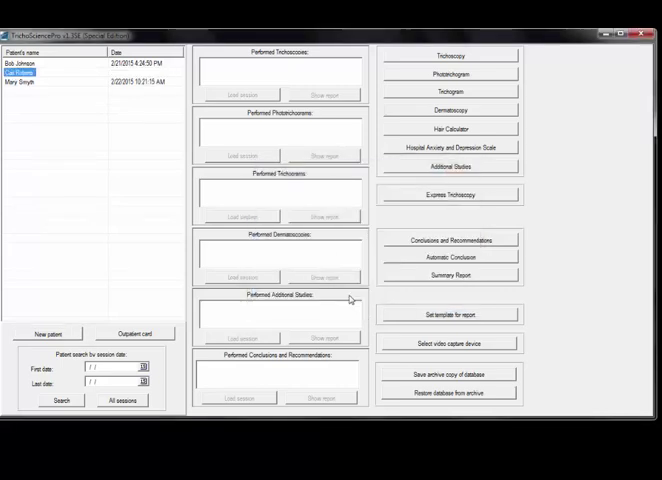
{"action": "left_click", "coordinate": [144, 335]}
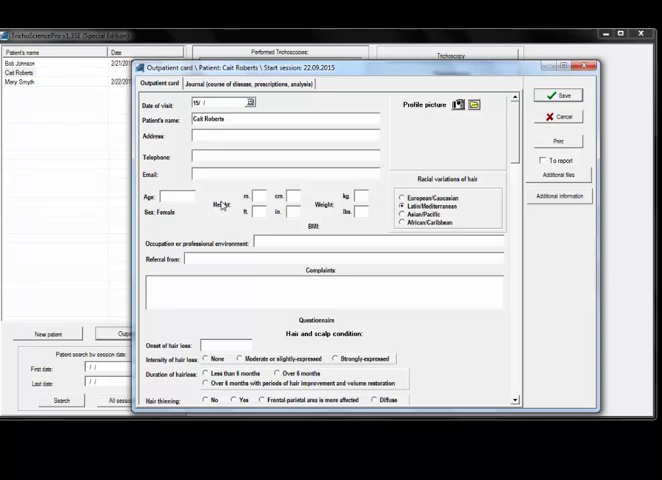
{"action": "scroll", "coordinate": [437, 262], "scroll_direction": "down", "scroll_amount": 2}
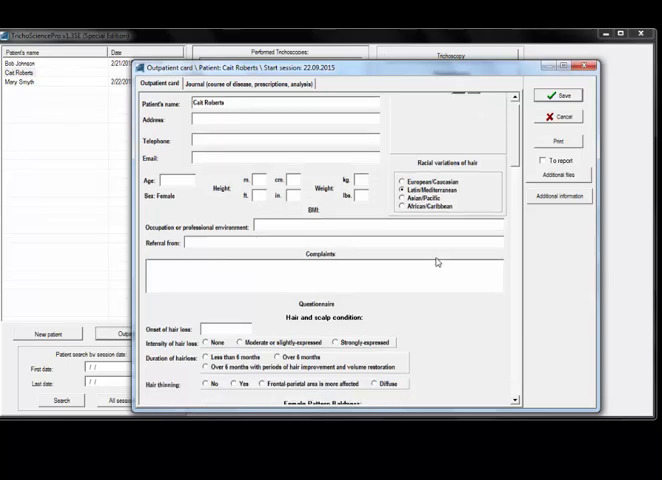
{"action": "scroll", "coordinate": [437, 262], "scroll_direction": "down", "scroll_amount": 1}
{"action": "scroll", "coordinate": [437, 262], "scroll_direction": "down", "scroll_amount": 1}
{"action": "scroll", "coordinate": [437, 262], "scroll_direction": "down", "scroll_amount": 1}
{"action": "scroll", "coordinate": [437, 262], "scroll_direction": "down", "scroll_amount": 1}
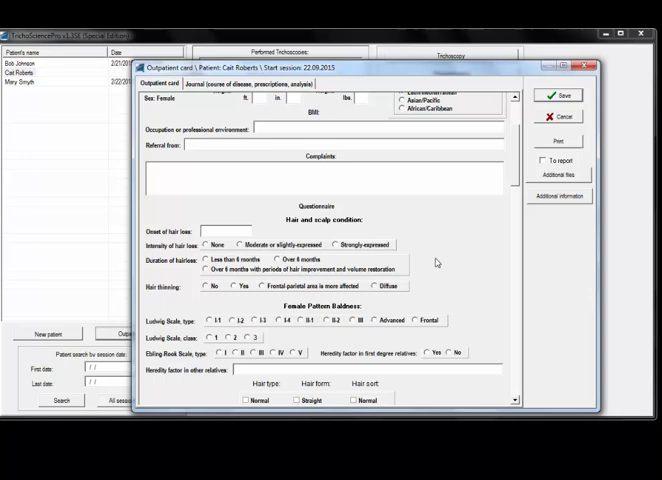
{"action": "scroll", "coordinate": [437, 262], "scroll_direction": "down", "scroll_amount": 1}
{"action": "scroll", "coordinate": [437, 262], "scroll_direction": "down", "scroll_amount": 1}
{"action": "scroll", "coordinate": [437, 262], "scroll_direction": "down", "scroll_amount": 1}
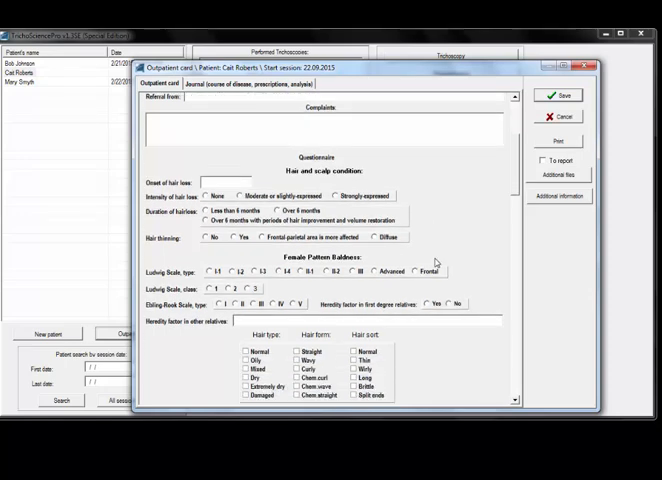
{"action": "scroll", "coordinate": [437, 262], "scroll_direction": "down", "scroll_amount": 1}
{"action": "scroll", "coordinate": [437, 262], "scroll_direction": "down", "scroll_amount": 1}
{"action": "scroll", "coordinate": [437, 262], "scroll_direction": "down", "scroll_amount": 1}
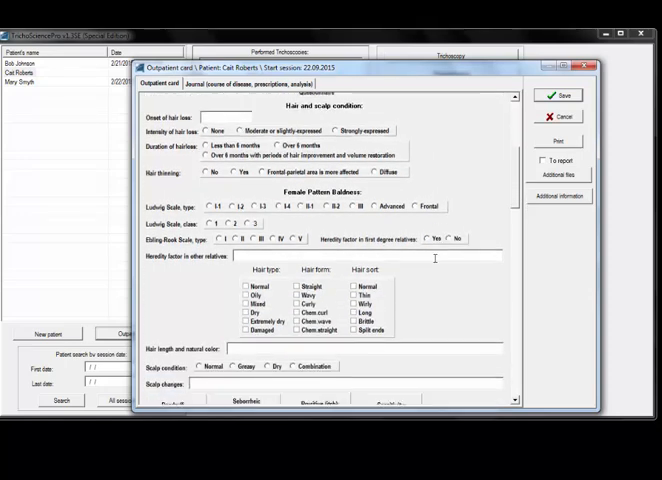
{"action": "scroll", "coordinate": [437, 262], "scroll_direction": "down", "scroll_amount": 1}
{"action": "scroll", "coordinate": [435, 259], "scroll_direction": "down", "scroll_amount": 1}
{"action": "scroll", "coordinate": [435, 259], "scroll_direction": "down", "scroll_amount": 1}
{"action": "scroll", "coordinate": [435, 259], "scroll_direction": "down", "scroll_amount": 1}
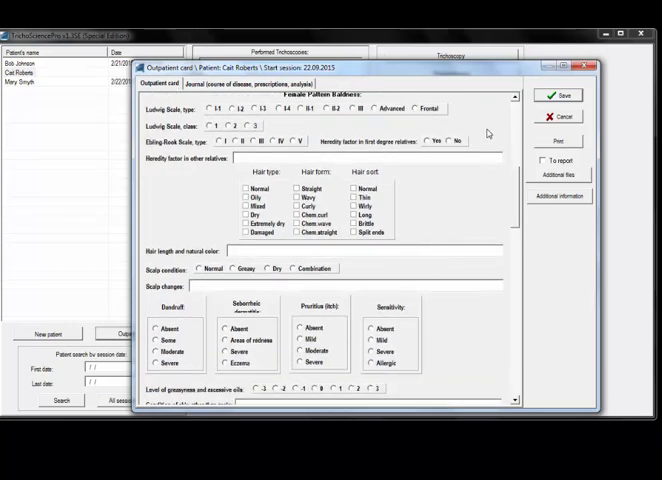
{"action": "left_click", "coordinate": [564, 97]}
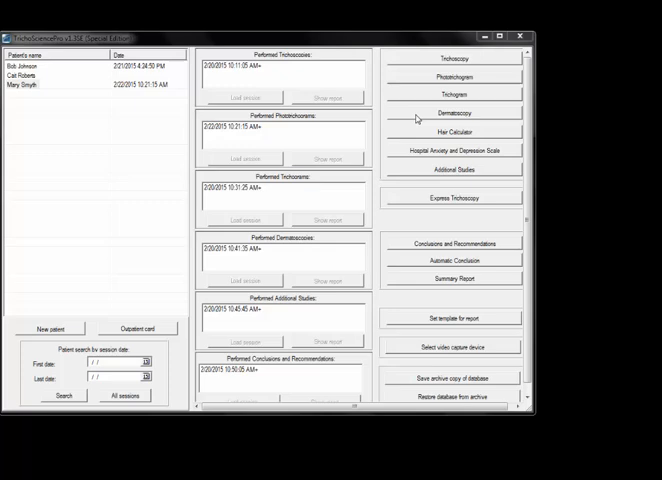
{"action": "left_click", "coordinate": [168, 86]}
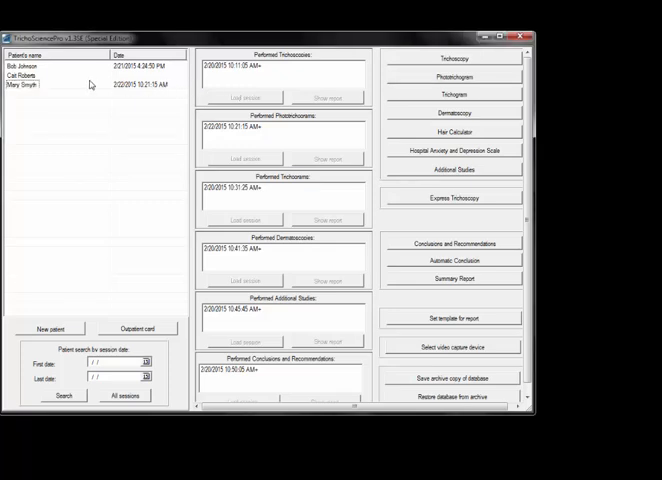
{"action": "left_click", "coordinate": [240, 66]}
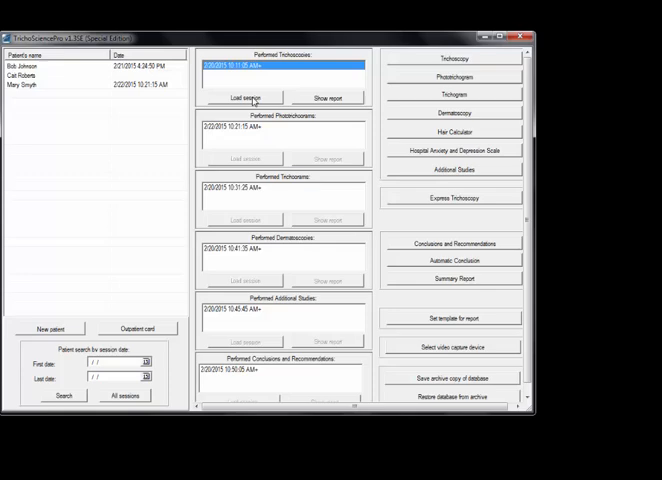
{"action": "left_click", "coordinate": [252, 98]}
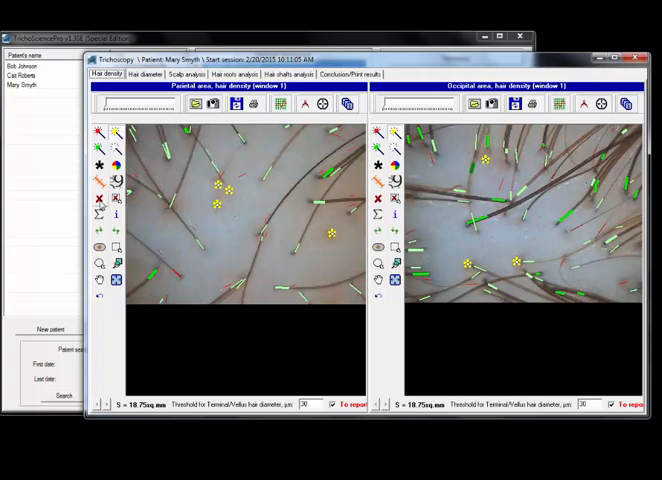
- Clear the parietal image's markings and mark five hairs with the terminal hair marker
{"action": "left_click", "coordinate": [99, 198]}
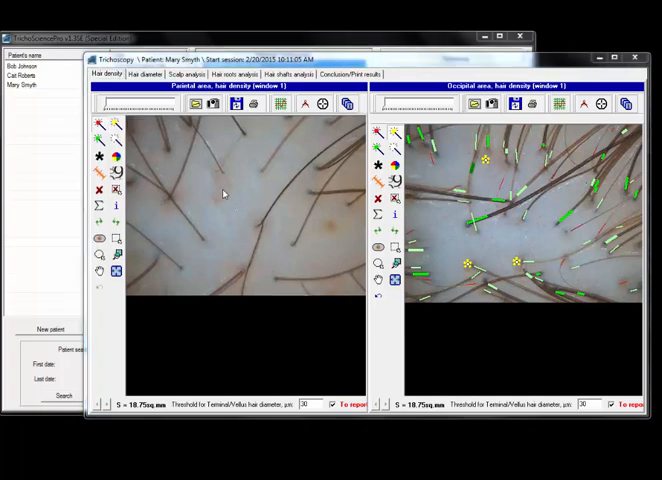
{"action": "left_click", "coordinate": [99, 124]}
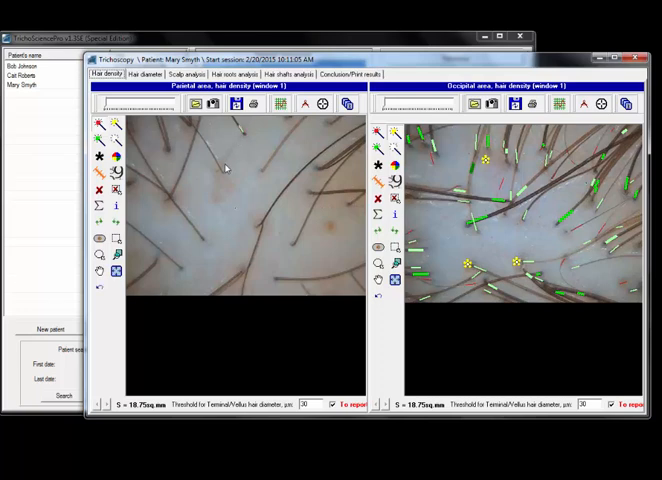
{"action": "left_click", "coordinate": [198, 240]}
{"action": "left_click", "coordinate": [176, 268]}
{"action": "left_click", "coordinate": [295, 240]}
{"action": "left_click", "coordinate": [348, 203]}
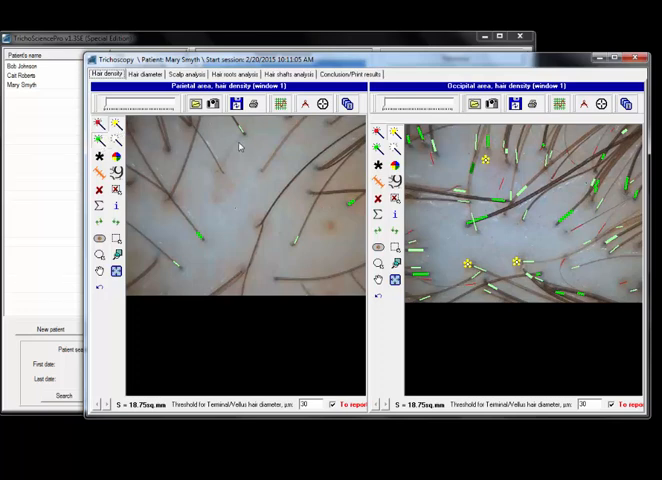
{"action": "left_click_drag", "start_coordinate": [236, 145], "coordinate": [230, 157]}
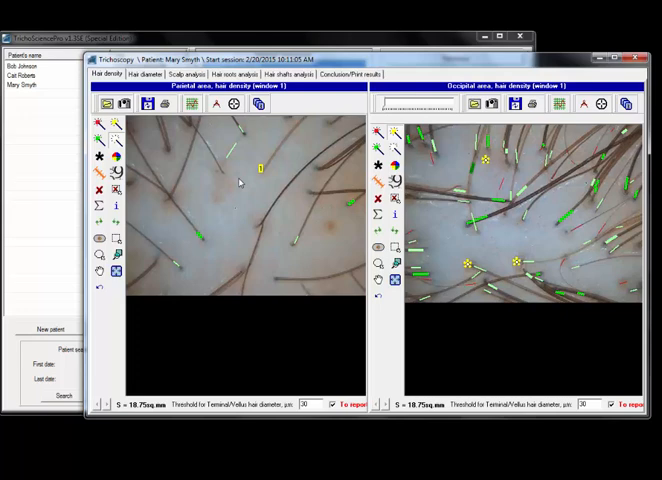
- Mark a single follicular unit, then place three Yellow dots perifollicular markers on the parietal image
{"action": "left_click", "coordinate": [225, 176]}
{"action": "left_click", "coordinate": [100, 157]}
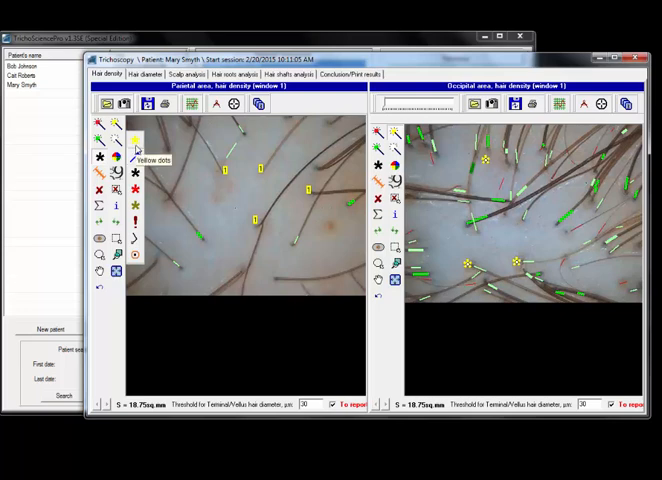
{"action": "left_click", "coordinate": [137, 148]}
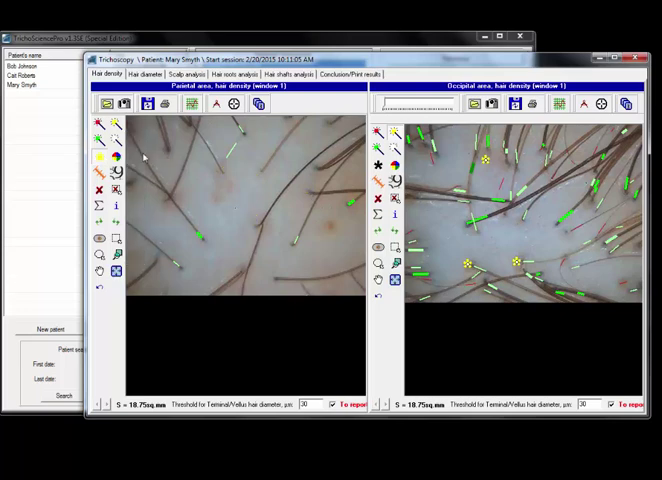
{"action": "left_click", "coordinate": [213, 200]}
{"action": "left_click", "coordinate": [234, 187]}
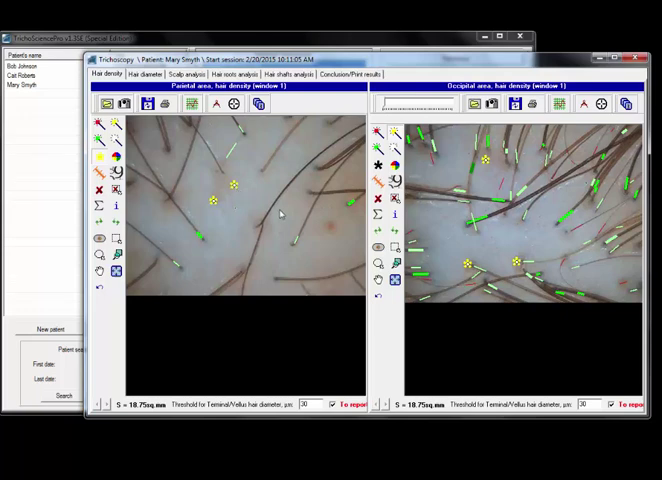
{"action": "left_click", "coordinate": [328, 231]}
- Measure a 1.13 mm linear length across the parietal image
{"action": "left_click", "coordinate": [107, 187]}
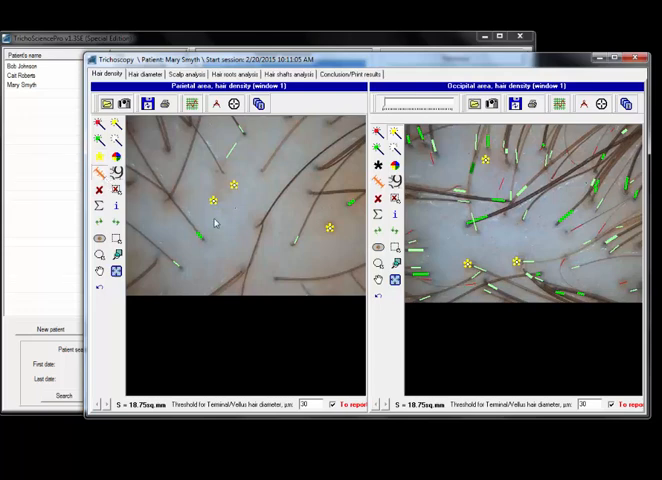
{"action": "mouse_move", "coordinate": [238, 252]}
{"action": "left_mouse_down"}
{"action": "mouse_move", "coordinate": [257, 256]}
{"action": "mouse_move", "coordinate": [292, 248]}
{"action": "left_mouse_up"}
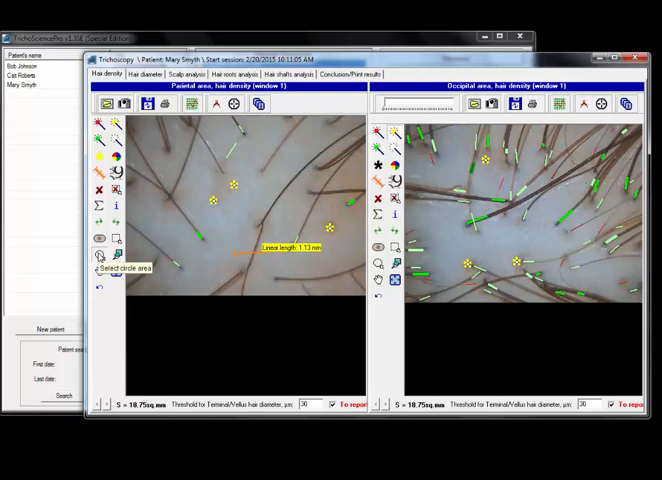
- Select an 8.04 sq.mm circle area, clear the background outside it and compute the mean value
{"action": "left_click", "coordinate": [99, 256]}
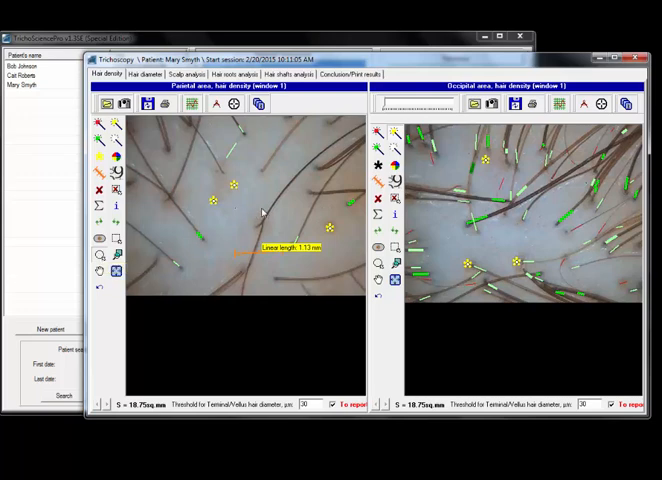
{"action": "mouse_move", "coordinate": [265, 205]}
{"action": "left_mouse_down"}
{"action": "mouse_move", "coordinate": [240, 186]}
{"action": "mouse_move", "coordinate": [200, 176]}
{"action": "left_mouse_up"}
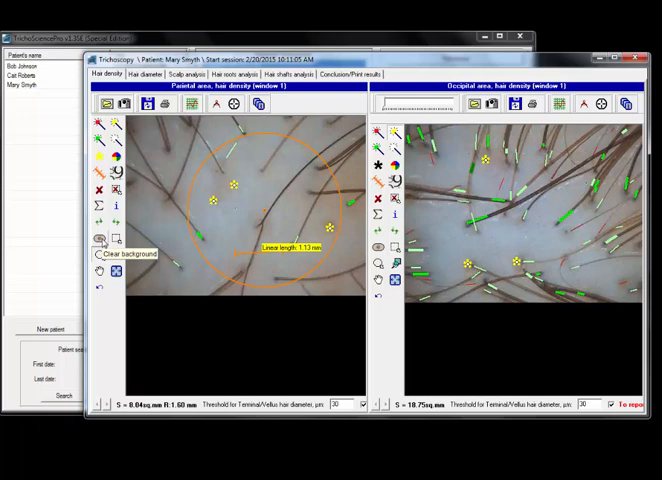
{"action": "left_click", "coordinate": [100, 238]}
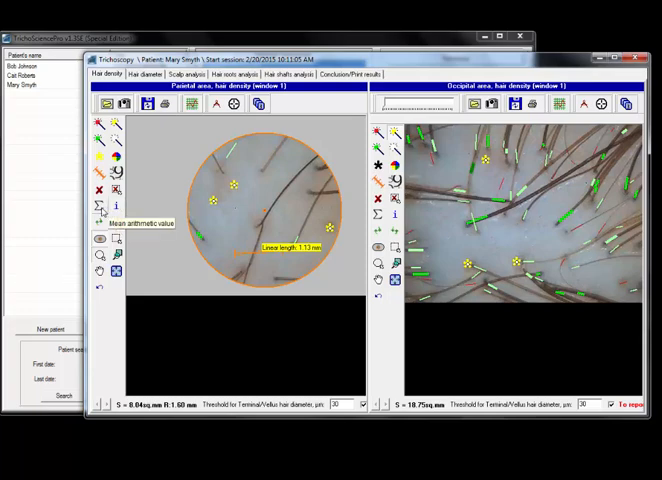
{"action": "left_click", "coordinate": [102, 210]}
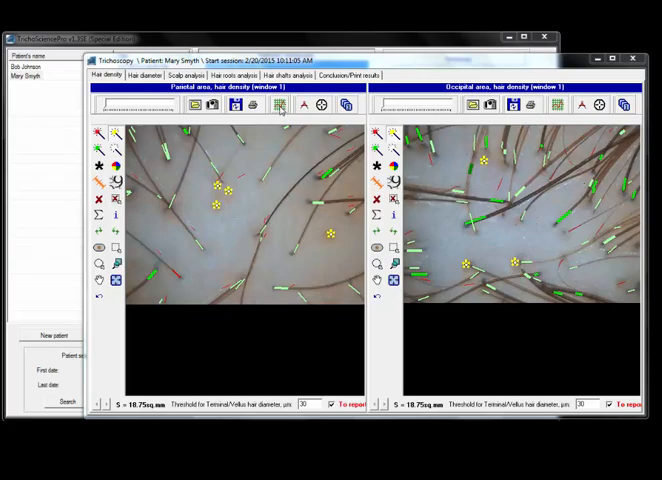
- Show the parietal hair density and diameter chart (256 hairs/sq.cm, 46 µm mean) and reposition it
{"action": "left_click", "coordinate": [281, 106]}
{"action": "left_click_drag", "start_coordinate": [281, 96], "coordinate": [262, 84]}
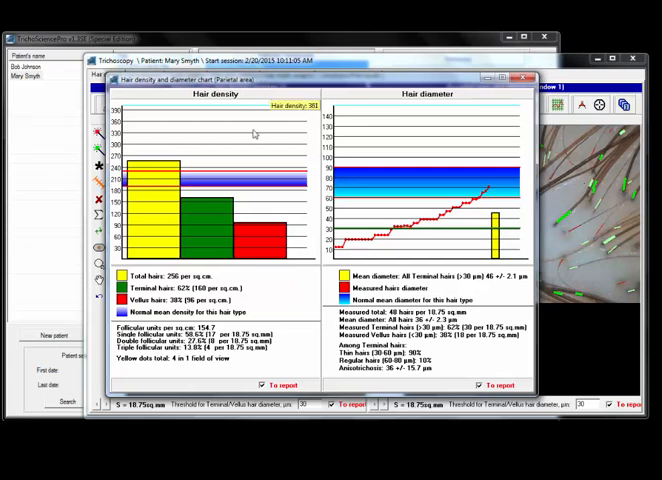